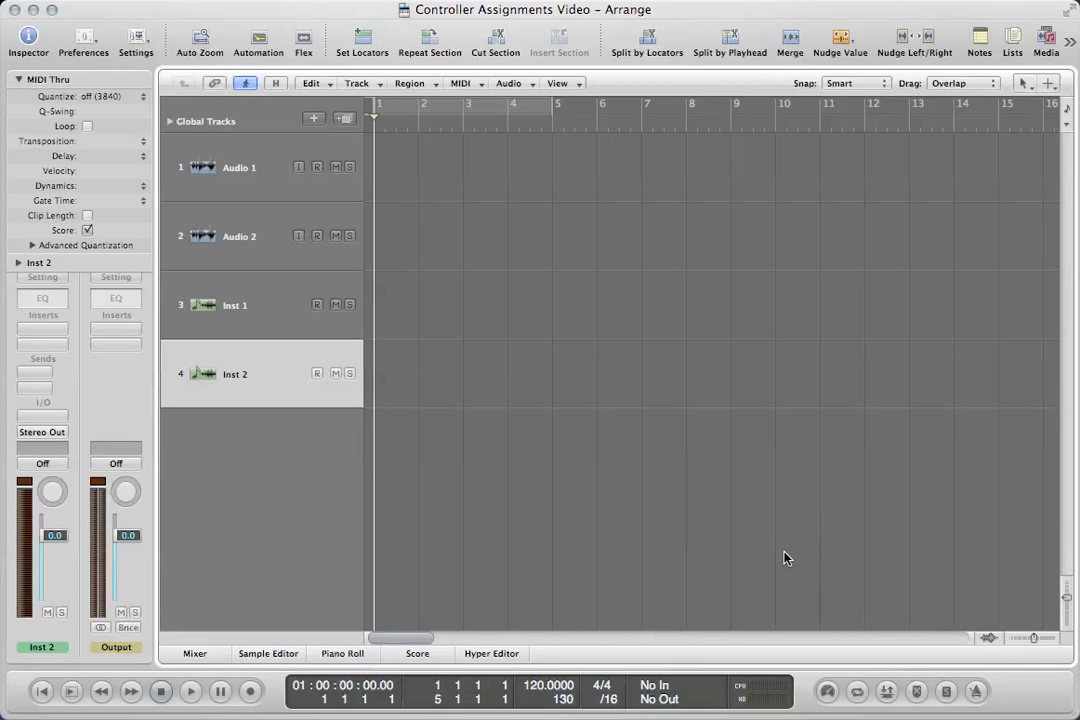
# - Check Controller Assignments, then bring up Key Commands and browse the Global Commands list
pyautogui.press('super+k')
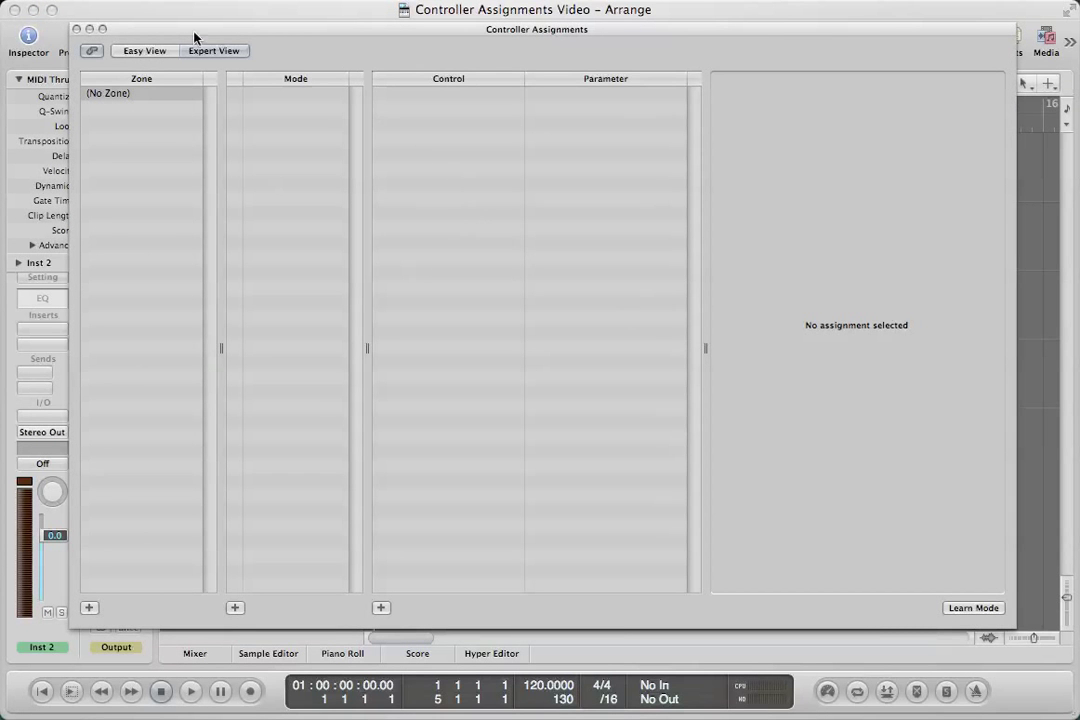
pyautogui.click(76, 29)
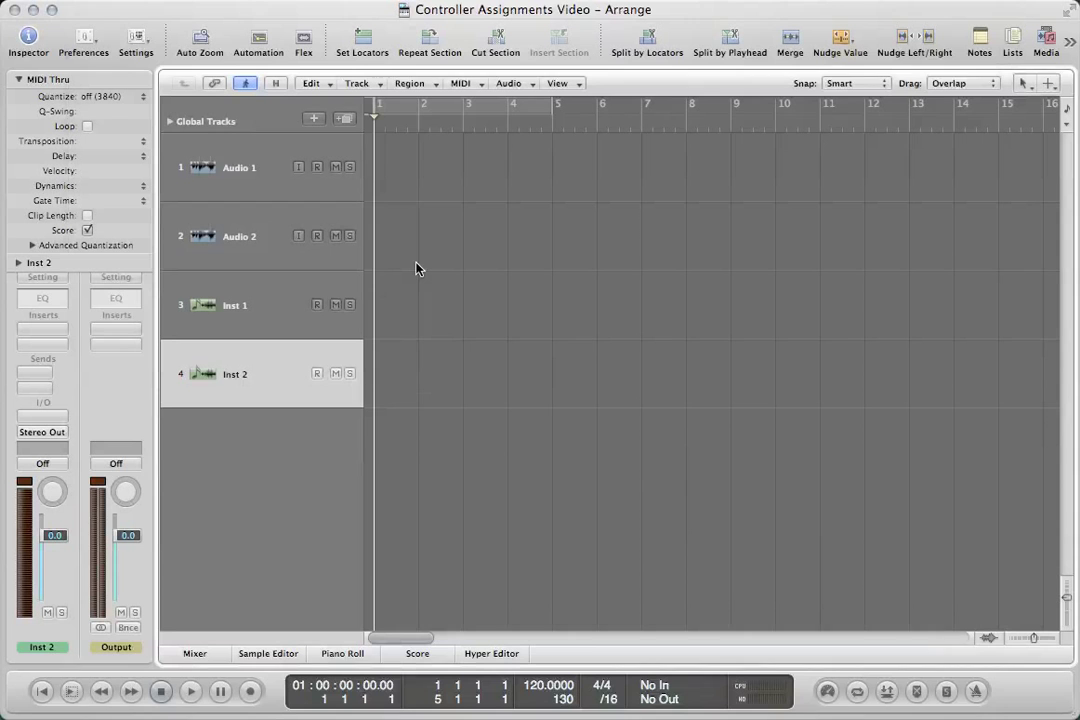
pyautogui.hotkey('alt', 'k')
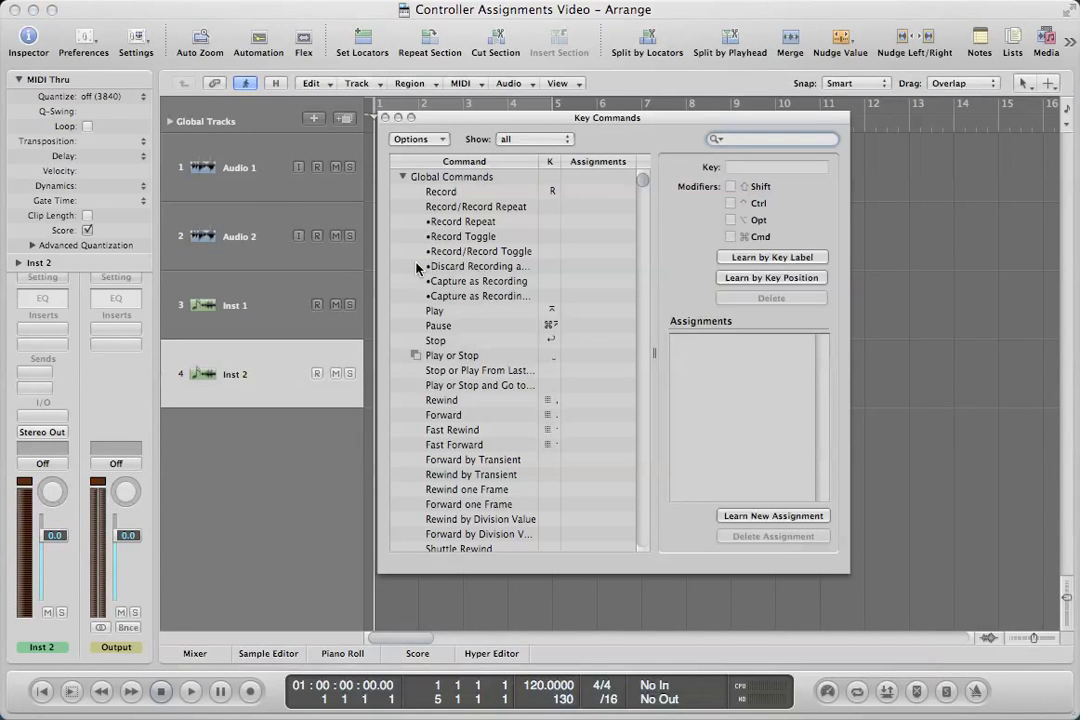
pyautogui.moveTo(612, 118); pyautogui.dragTo(633, 118)
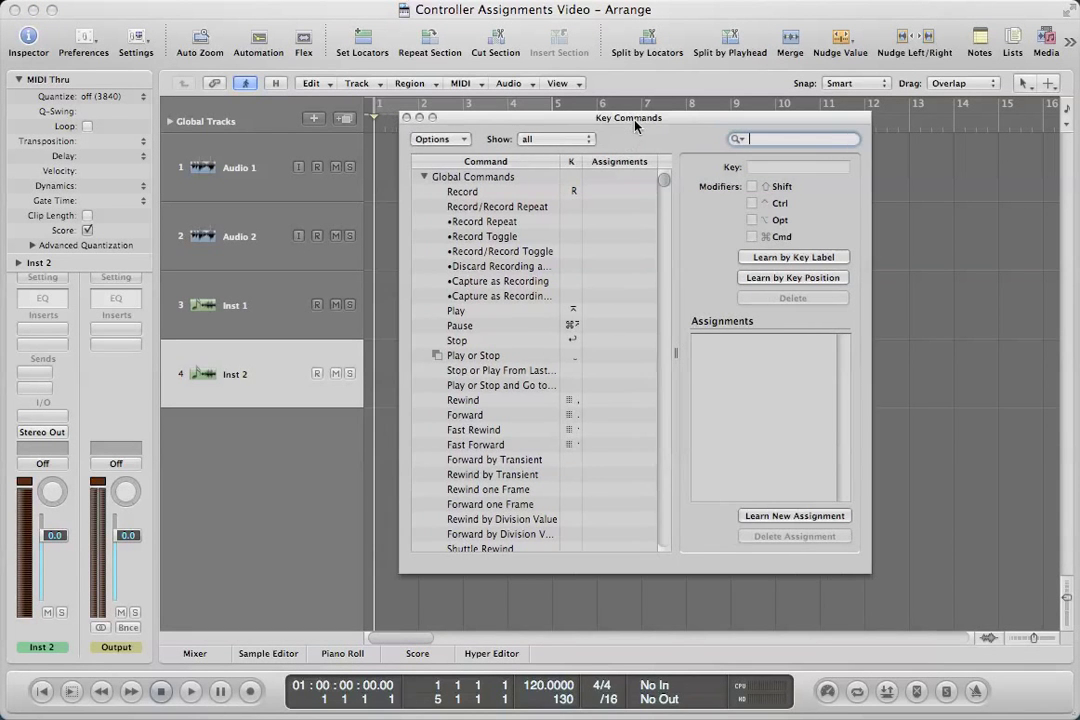
pyautogui.scroll(-15, 555, 323)
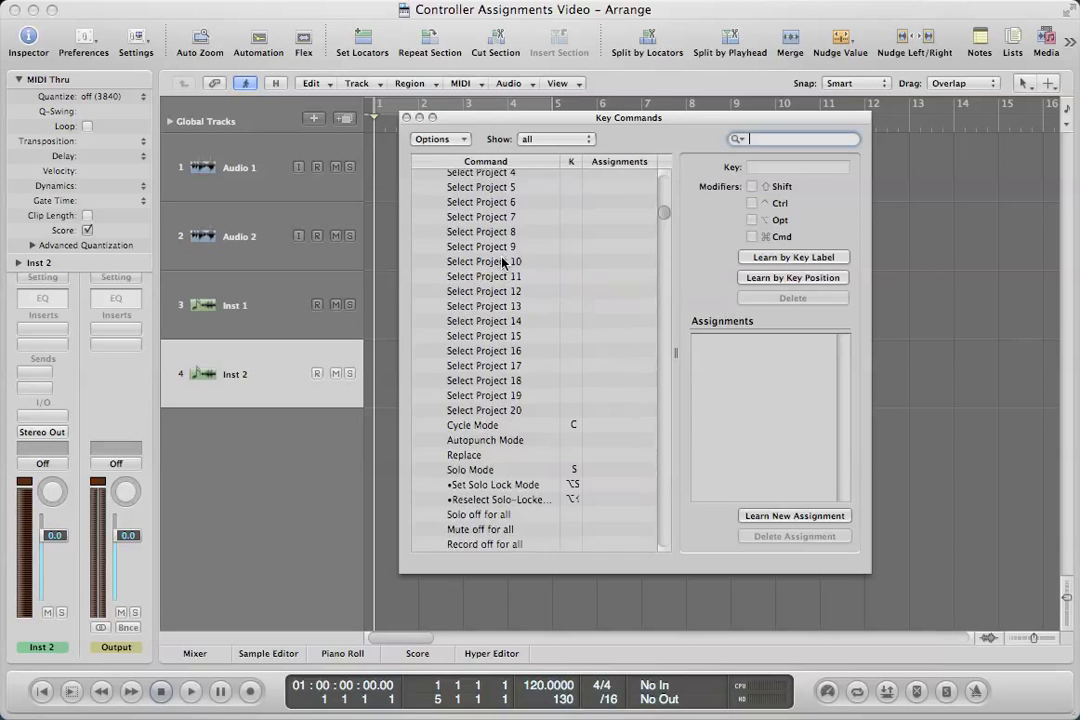
pyautogui.scroll(15, 503, 298)
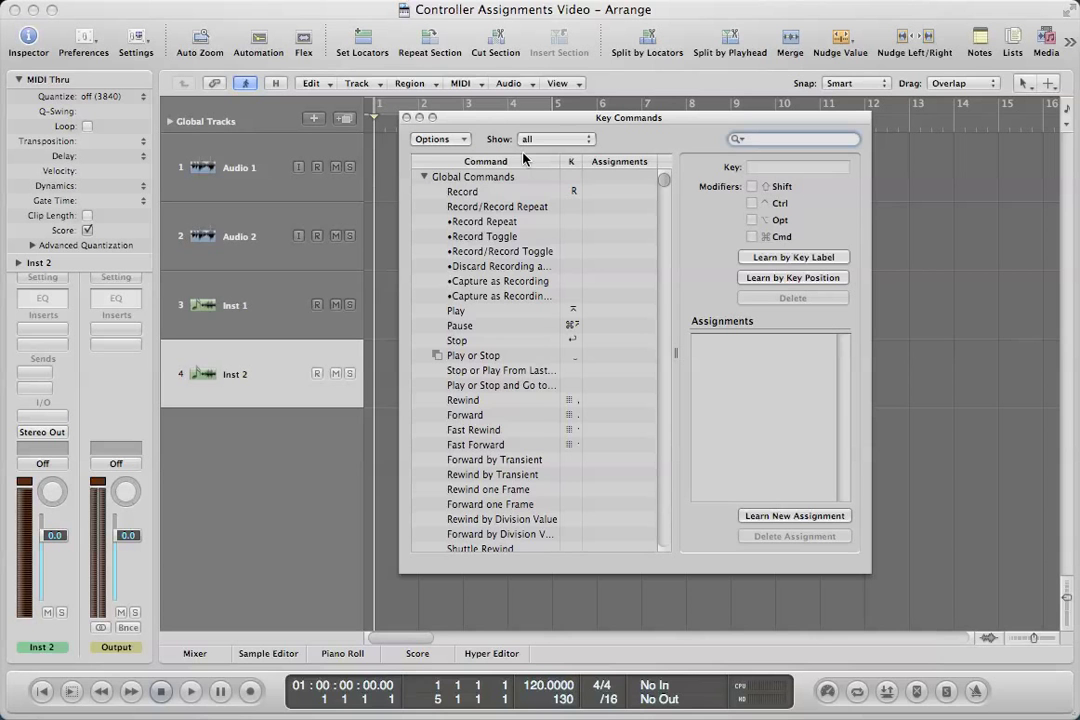
# - Filter Key Commands to 'play', learn the controller's Play button as B0 77 7F, then stop playback
pyautogui.write('play')
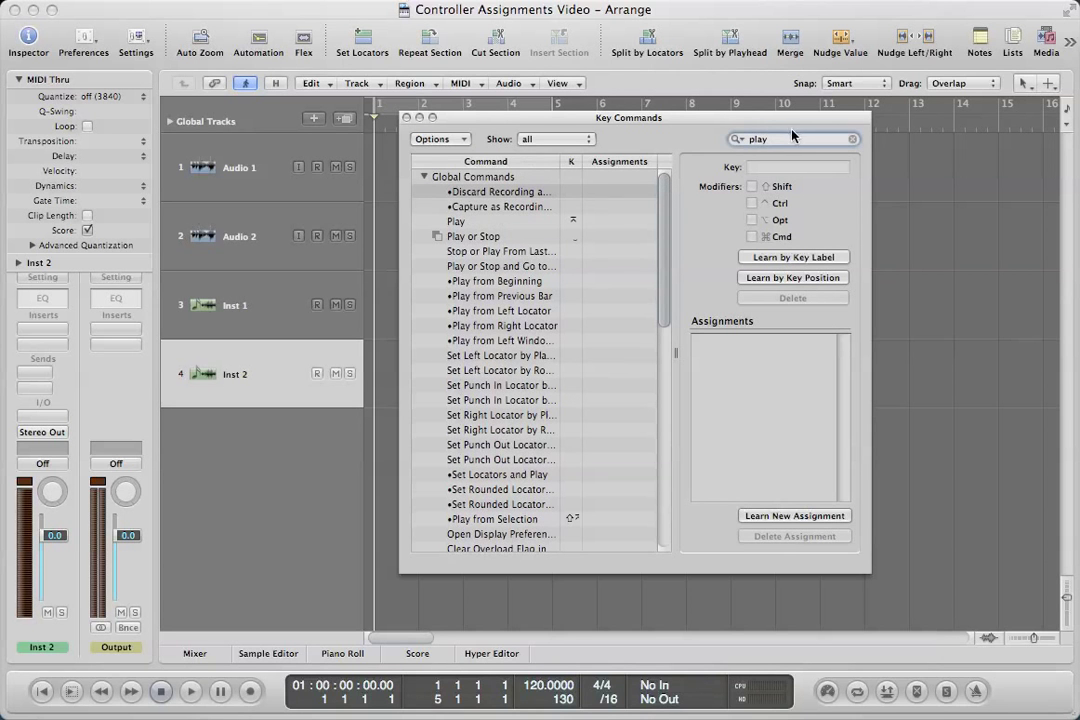
pyautogui.click(458, 221)
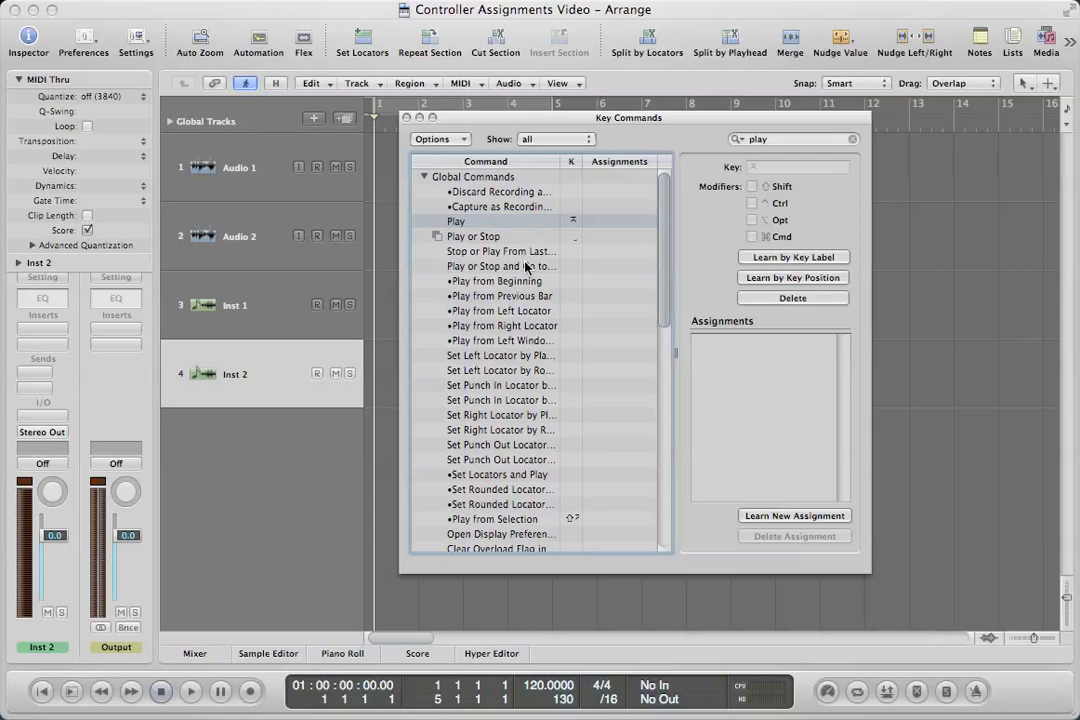
pyautogui.click(786, 517)
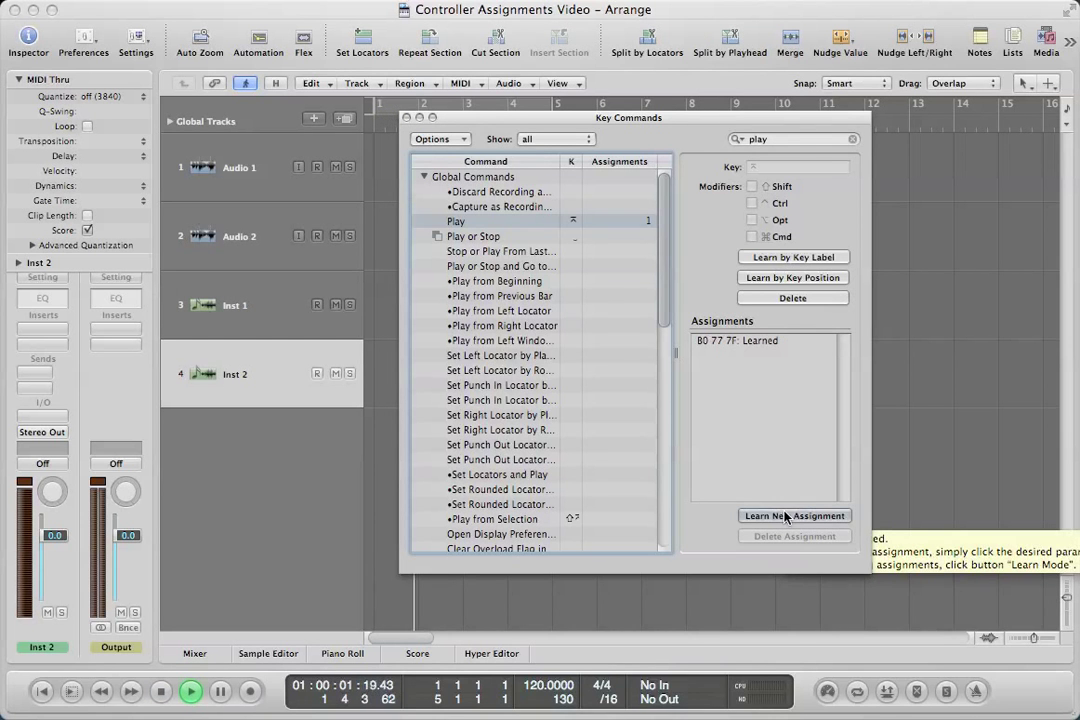
pyautogui.moveTo(656, 121); pyautogui.dragTo(682, 111)
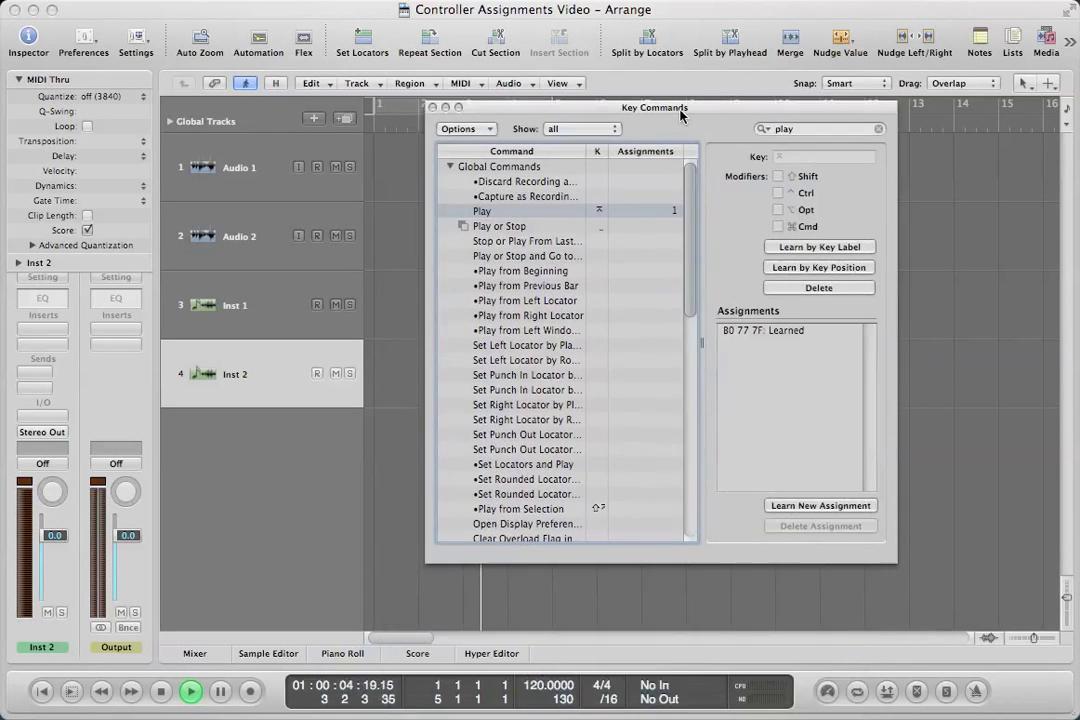
pyautogui.click(159, 691)
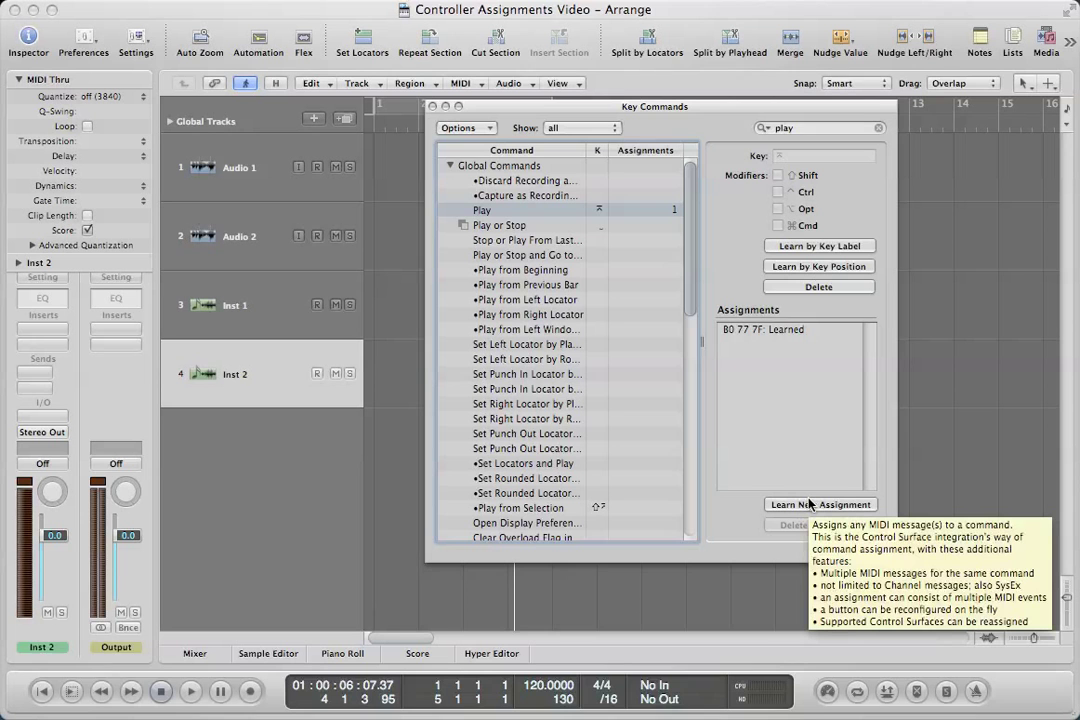
# - Filter Key Commands to 'stop' and learn the controller's Stop button as B0 76 7F
pyautogui.click(824, 127)
pyautogui.write('stop')
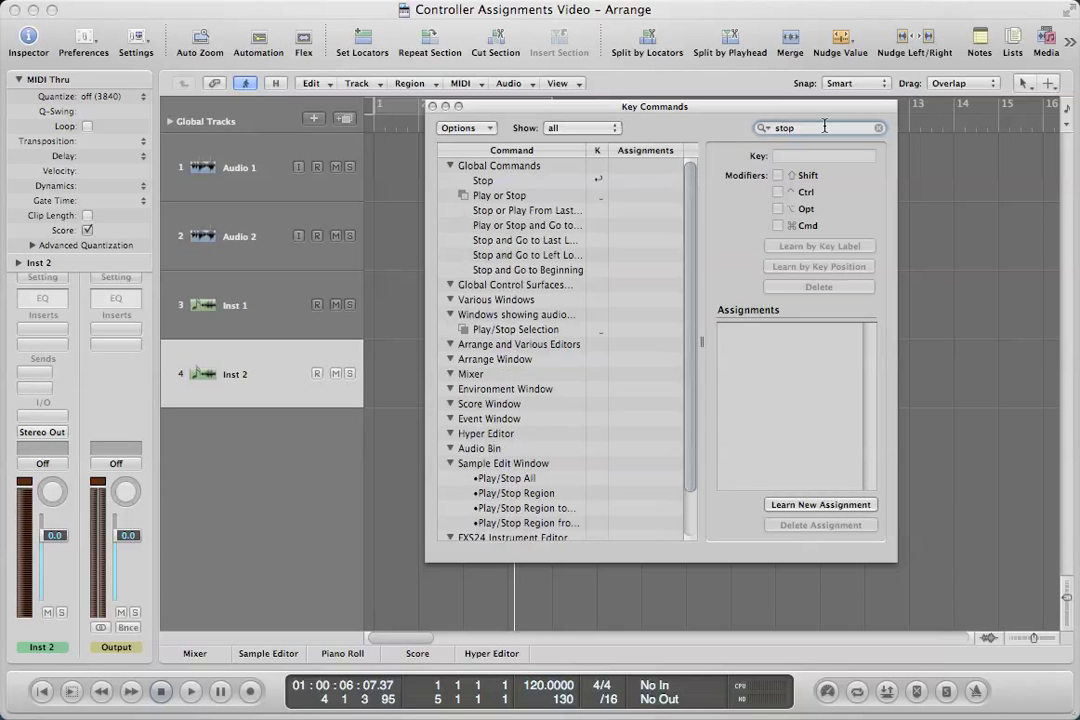
pyautogui.click(481, 181)
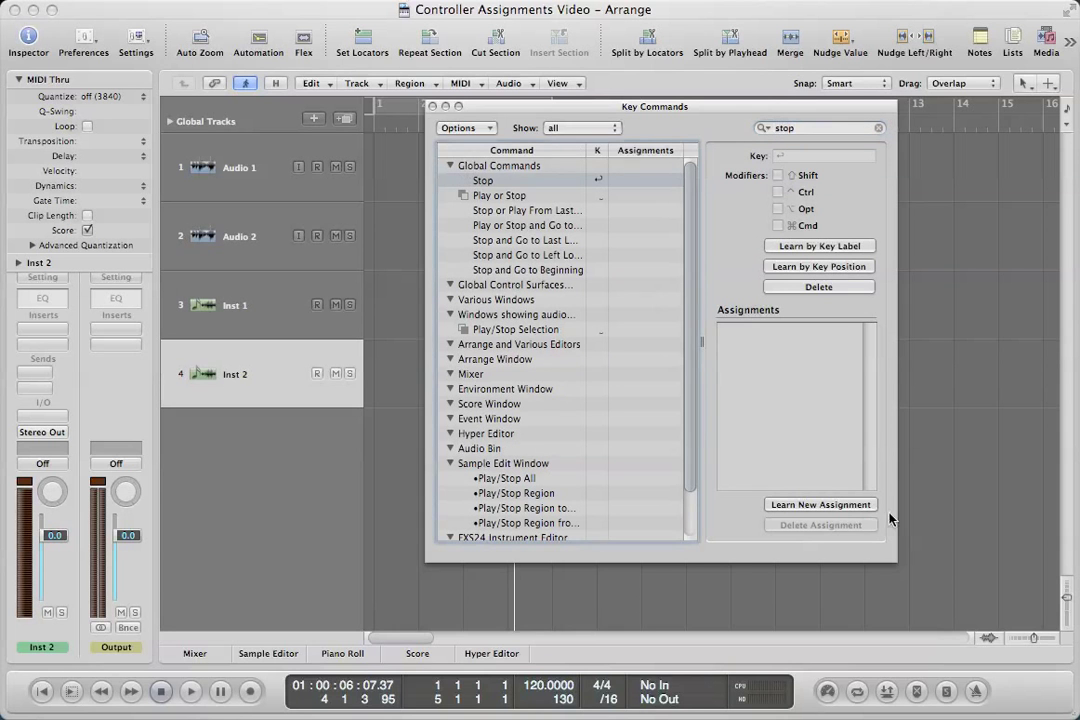
pyautogui.click(806, 506)
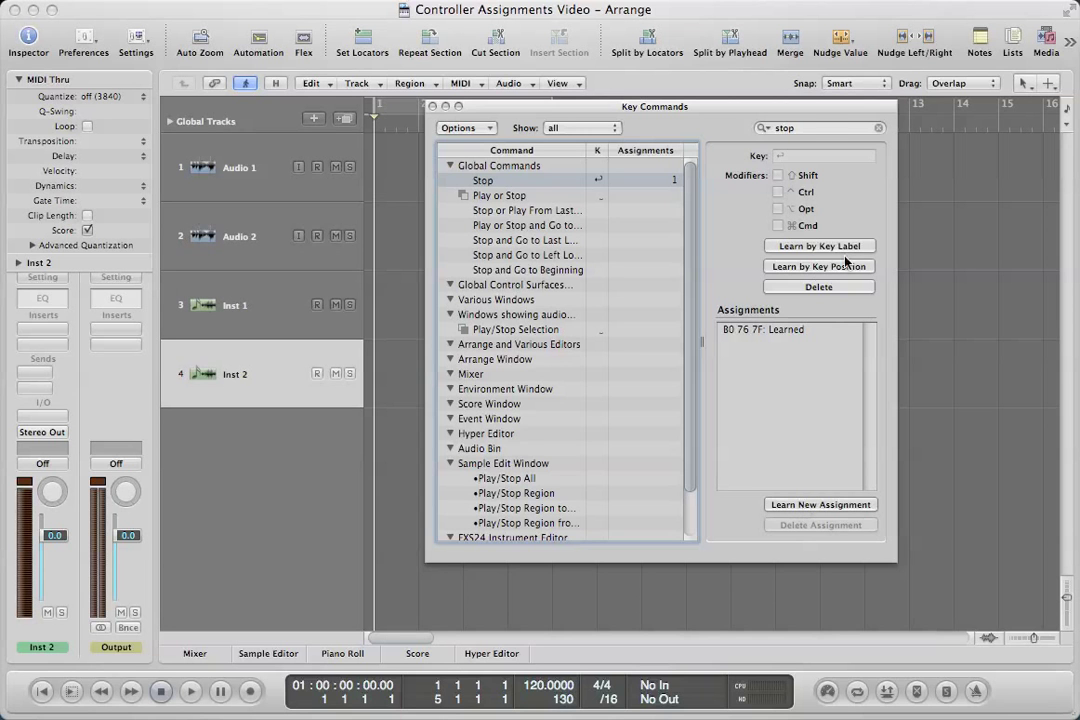
pyautogui.doubleClick(812, 126)
# - Filter to 'record', learn the controller's Record button for Record, then stop the recording
pyautogui.write('record')
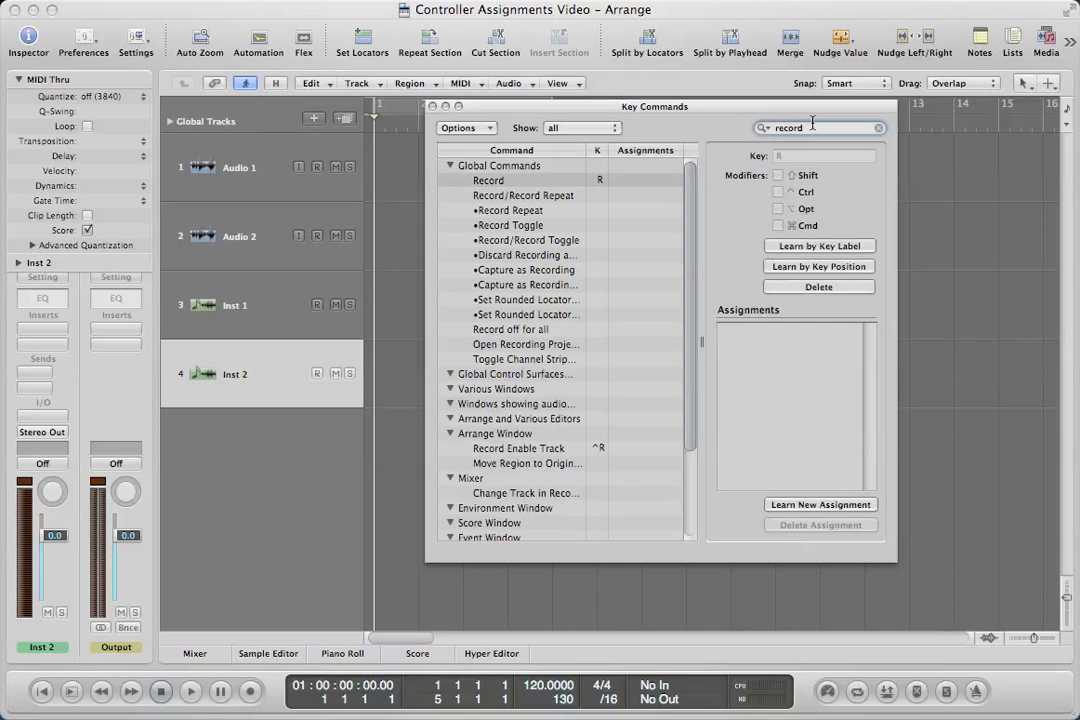
pyautogui.click(459, 153)
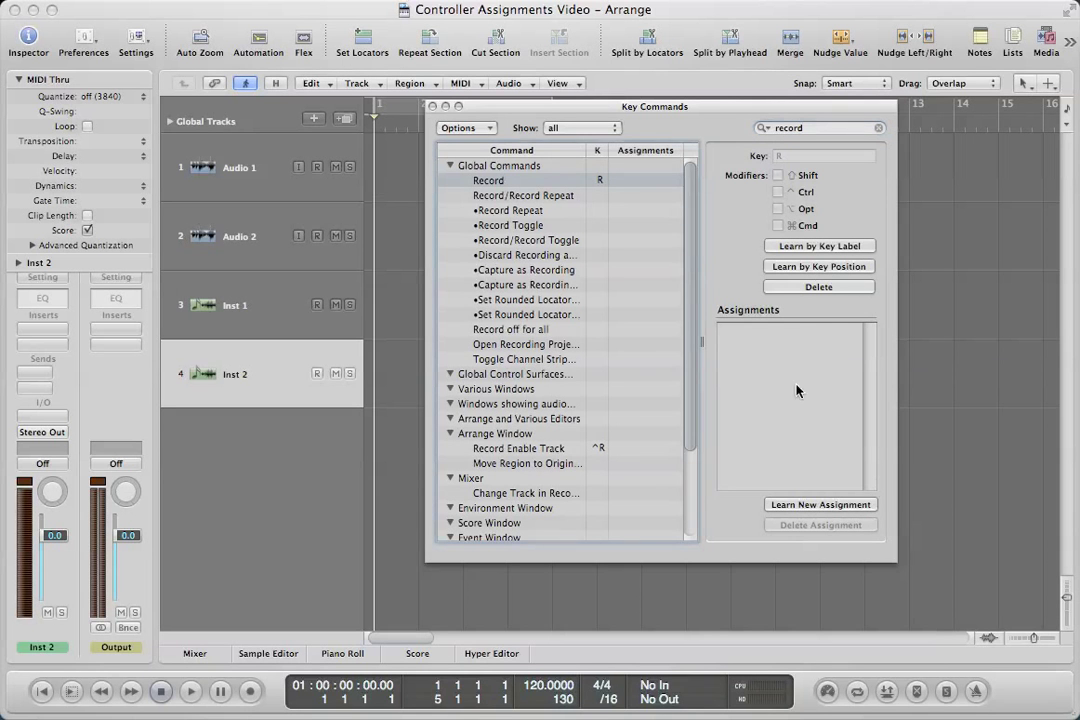
pyautogui.click(847, 505)
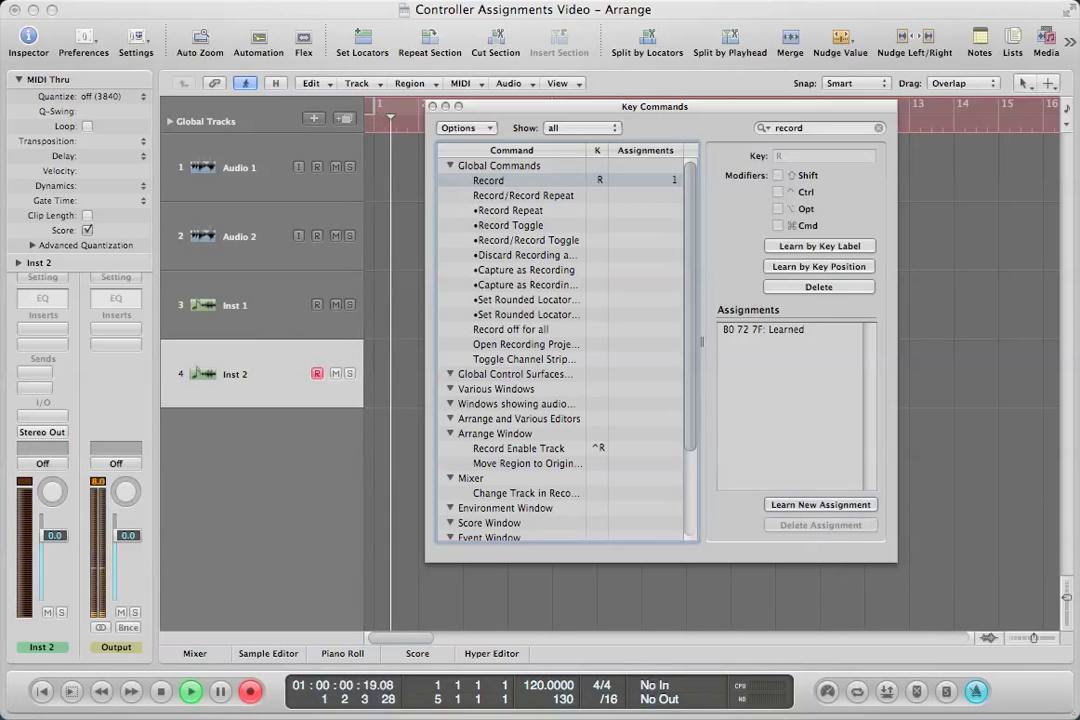
pyautogui.click(164, 694)
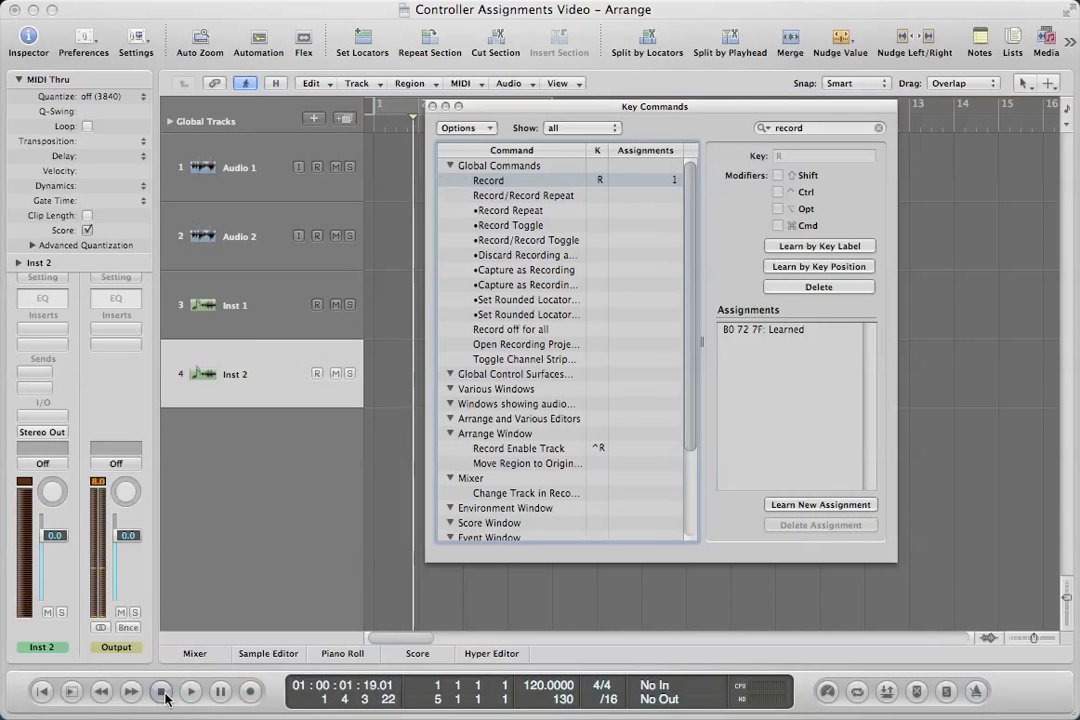
# - Filter to 'forward' and learn the controller's forward button as B0 75 7F
pyautogui.doubleClick(823, 128)
pyautogui.write('f')
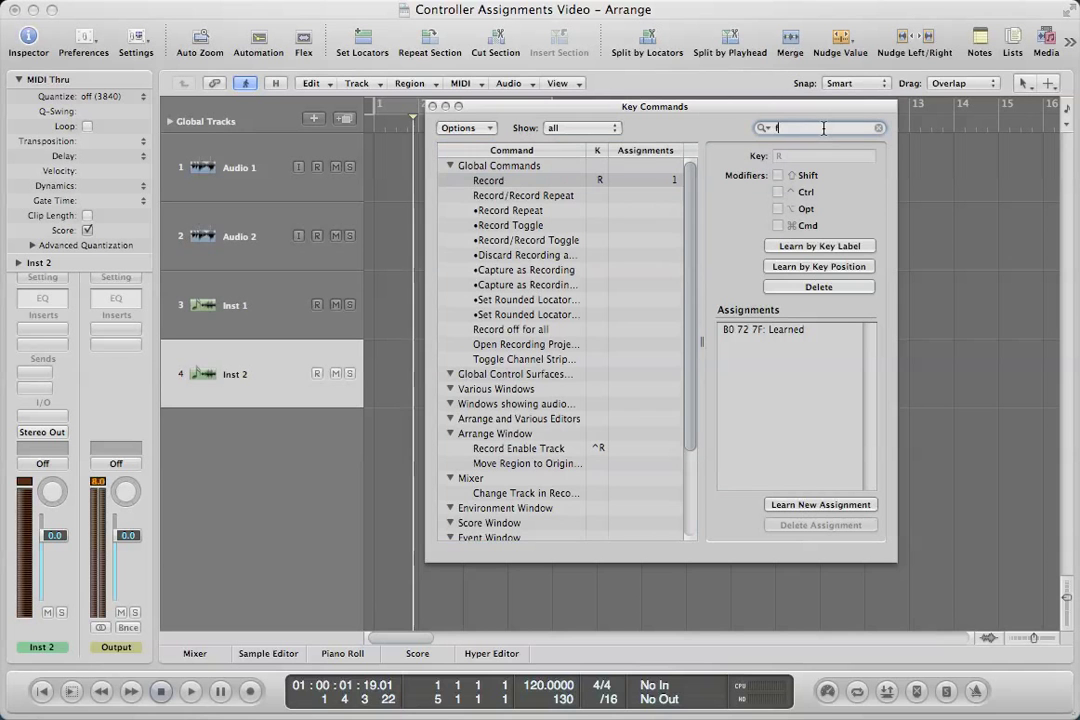
pyautogui.write('orward')
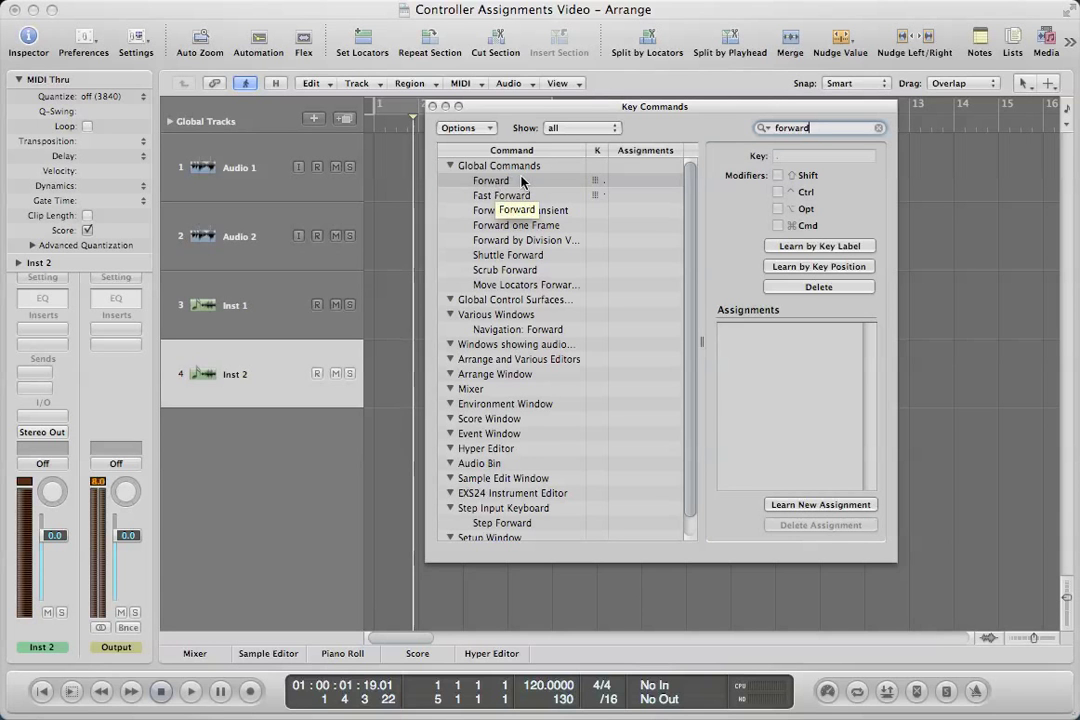
pyautogui.click(495, 182)
pyautogui.click(810, 506)
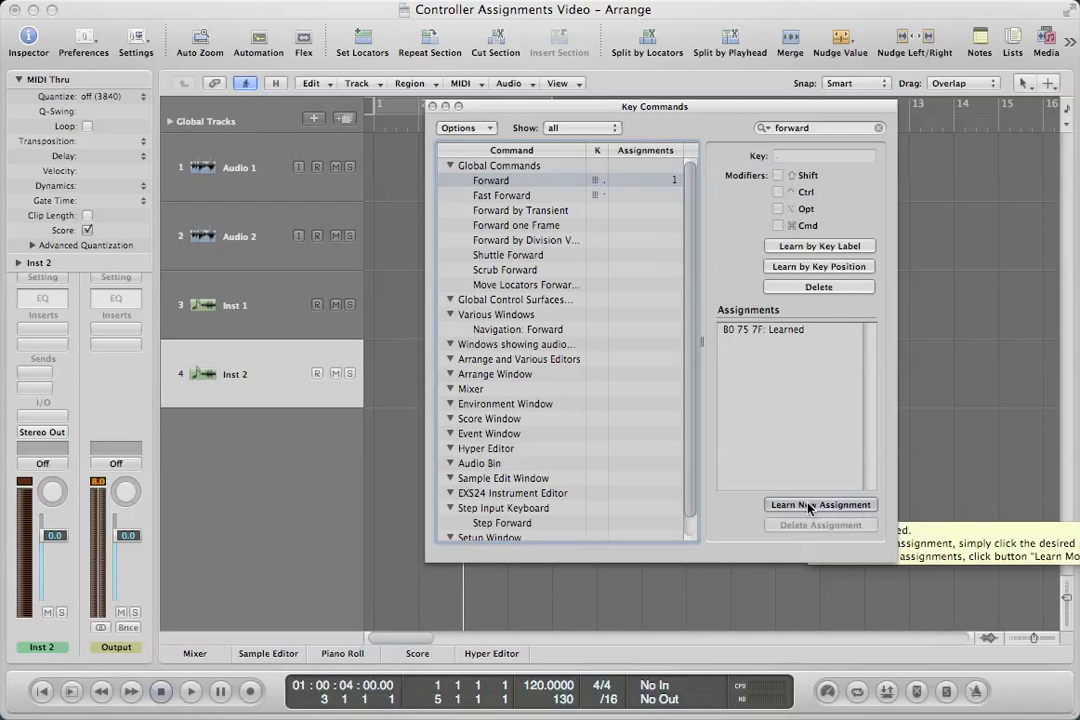
pyautogui.doubleClick(833, 128)
pyautogui.write('bac')
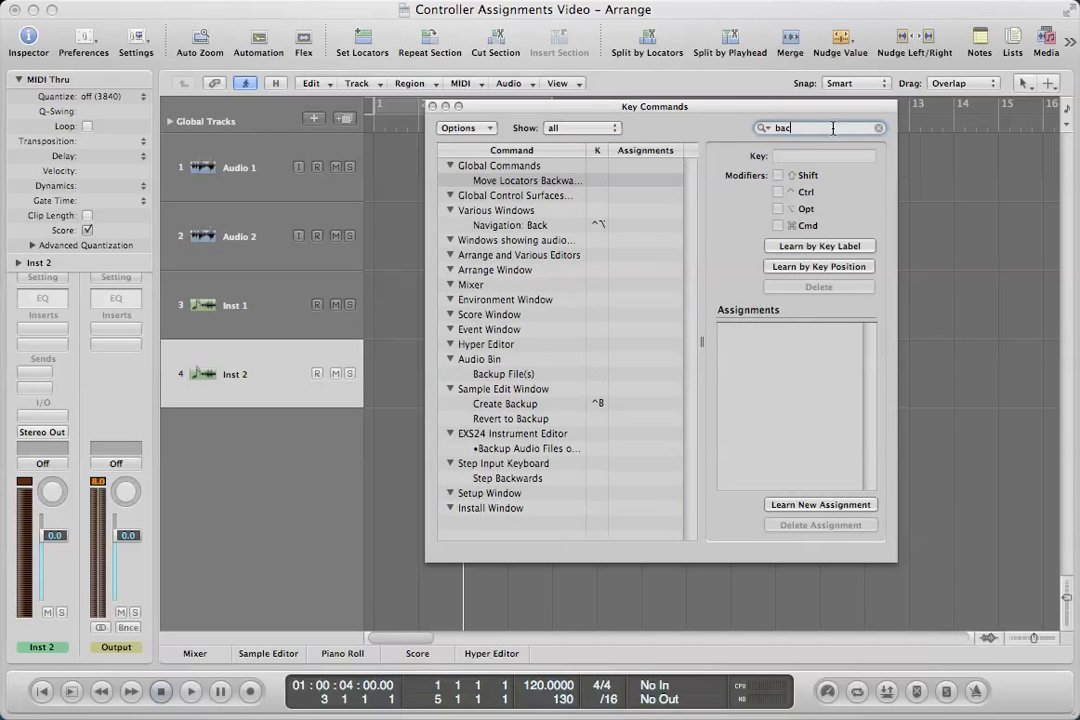
# - Search the command list for 'reverse' and then 'backward' to find the rewind command
pyautogui.press('BackSpace')
pyautogui.press('BackSpace')
pyautogui.press('BackSpace')
pyautogui.write('reverse')
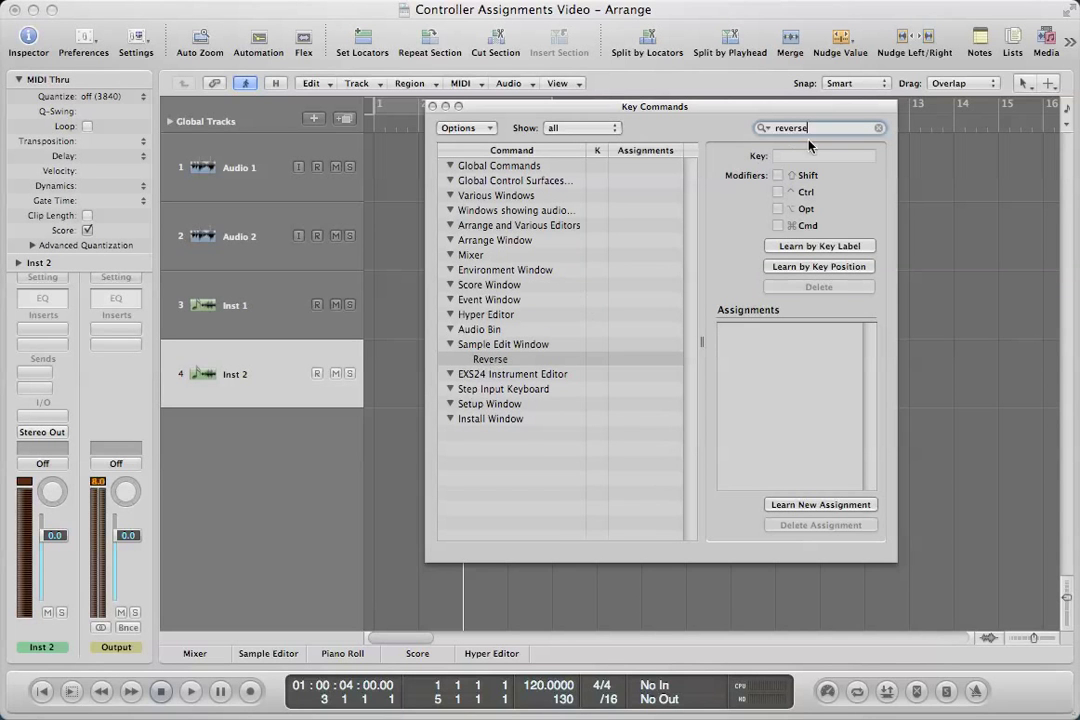
pyautogui.doubleClick(838, 127)
pyautogui.write('bac')
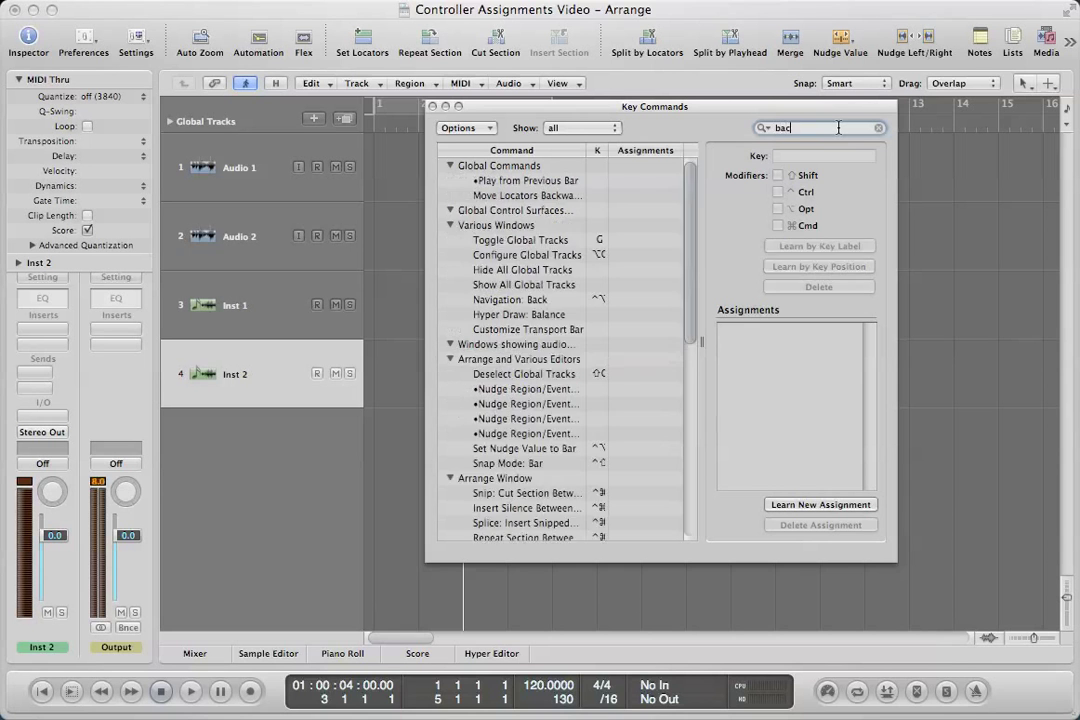
pyautogui.write('kward')
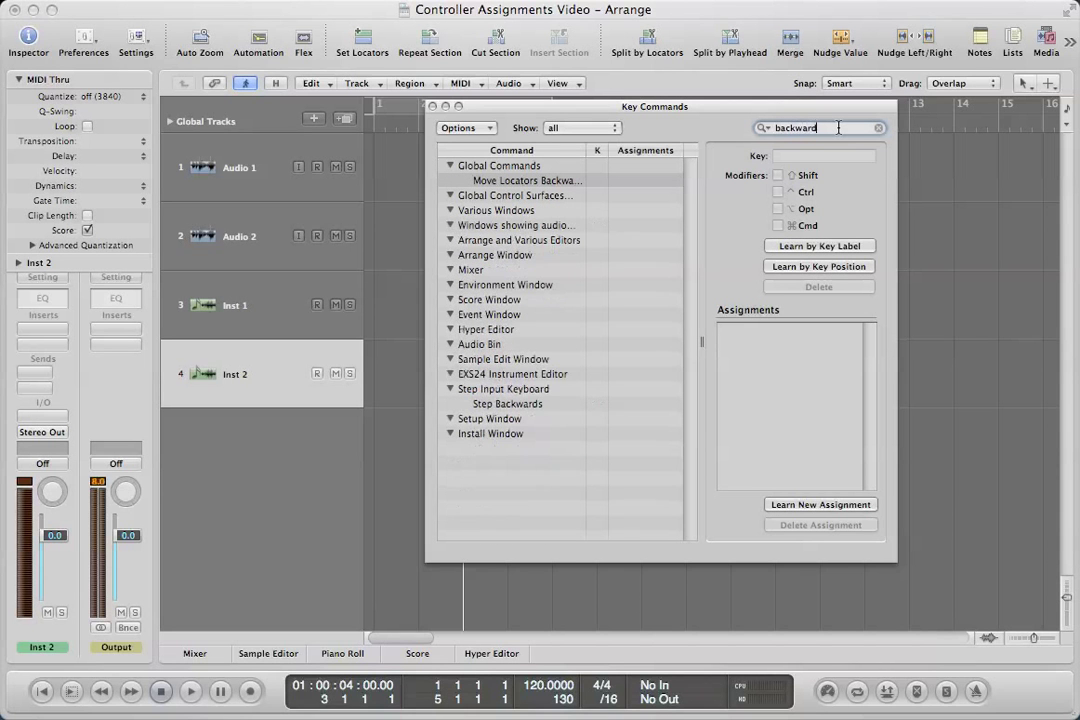
pyautogui.doubleClick(838, 127)
# - Filter to 'rewind' and learn the controller's rewind button as B0 73 7F
pyautogui.click(825, 127)
pyautogui.write('rewind')
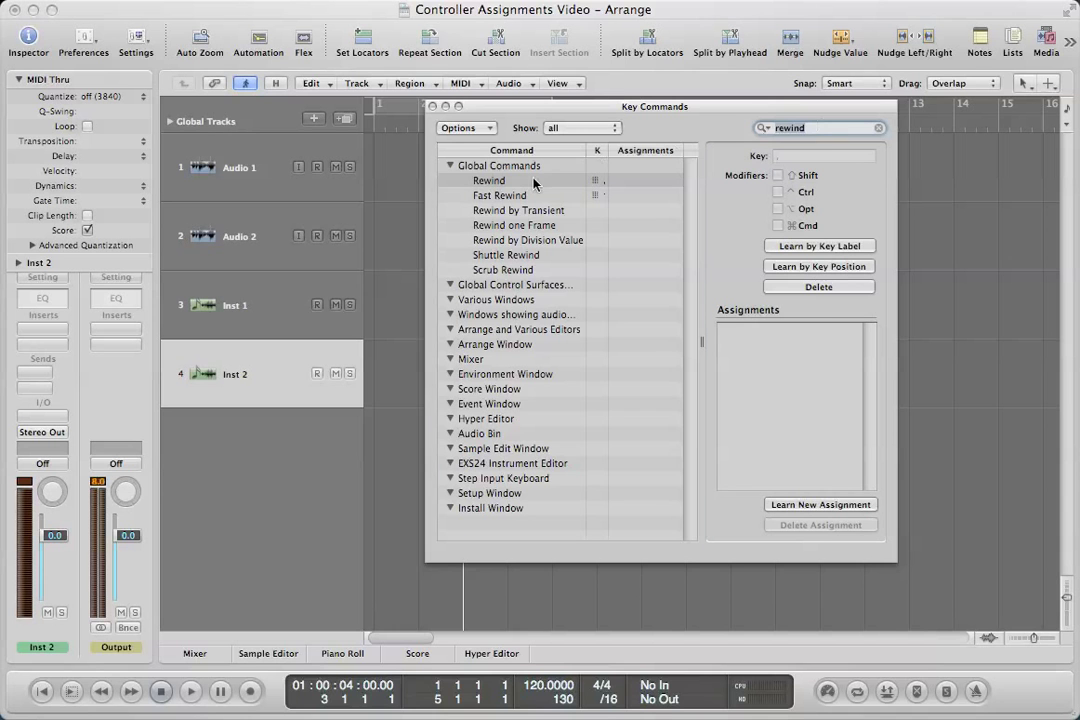
pyautogui.press('Tab')
pyautogui.click(816, 506)
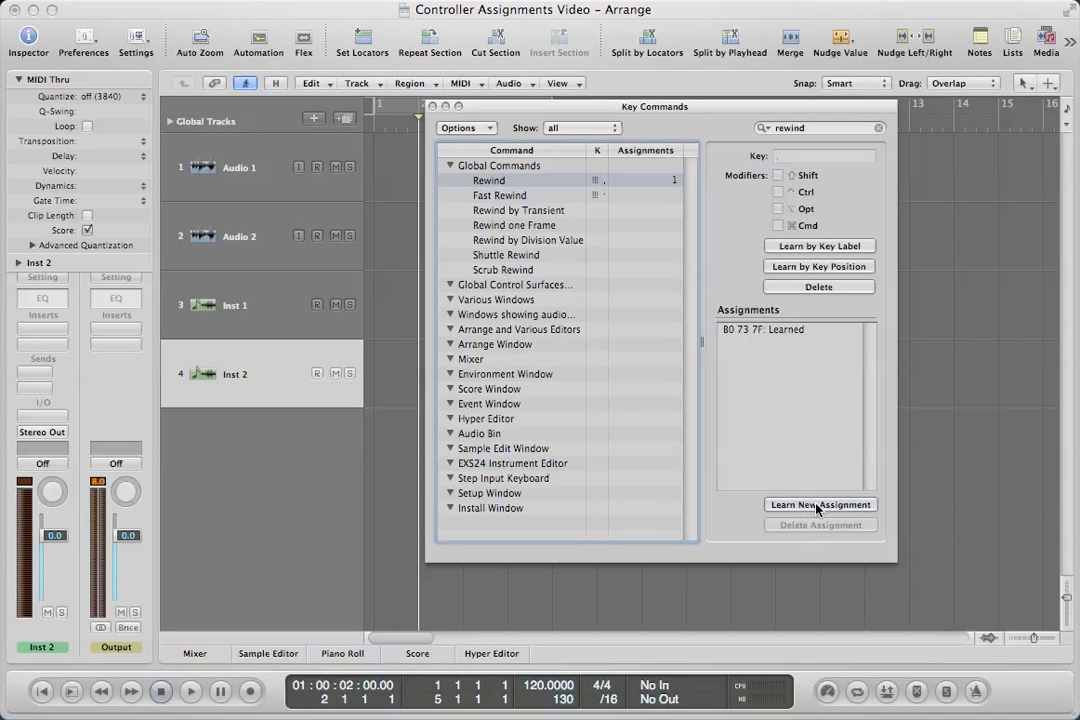
pyautogui.click(818, 128)
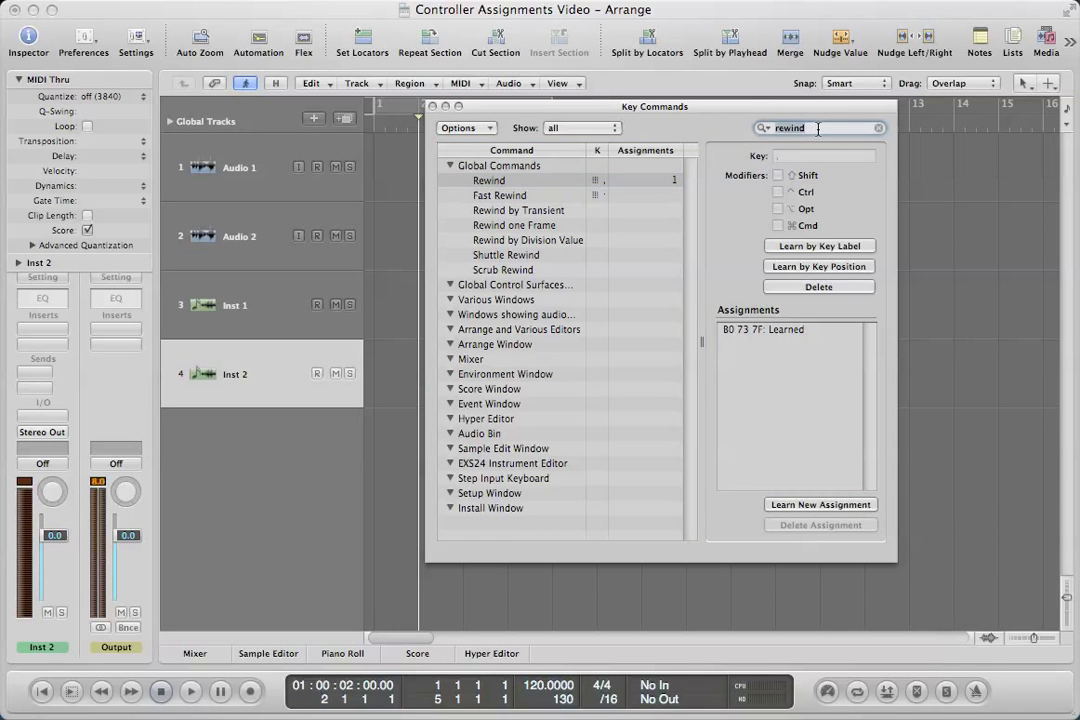
# - Filter to 'beginning' and learn a controller button for Stop and Go to Beginning
pyautogui.write('be')
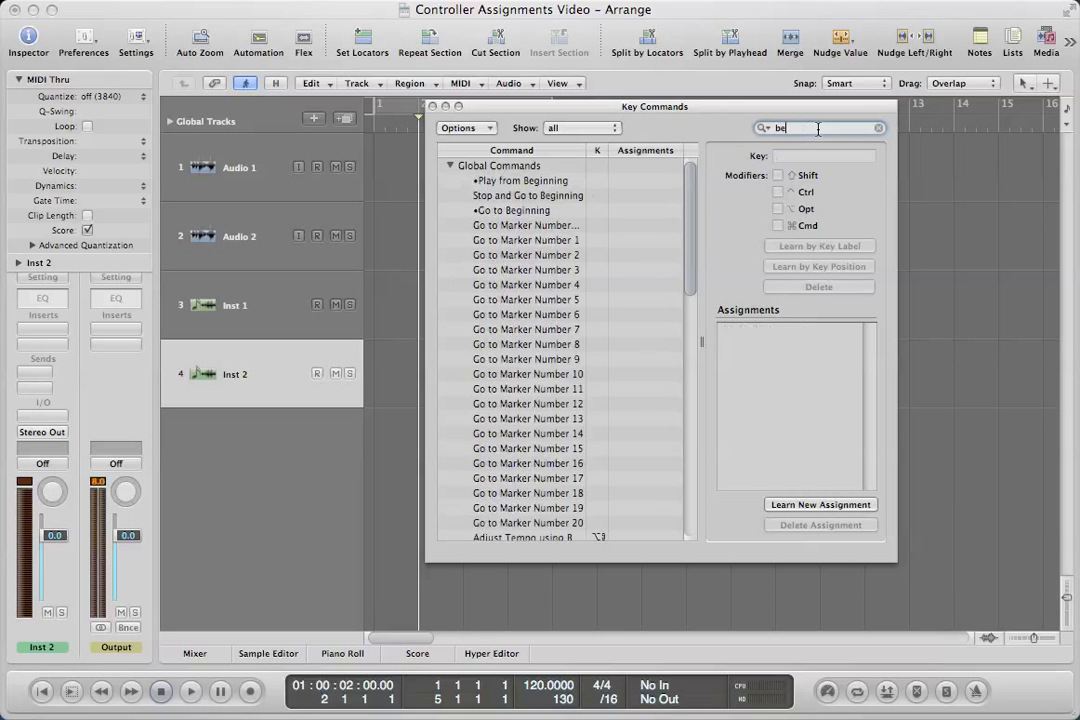
pyautogui.write('ginning')
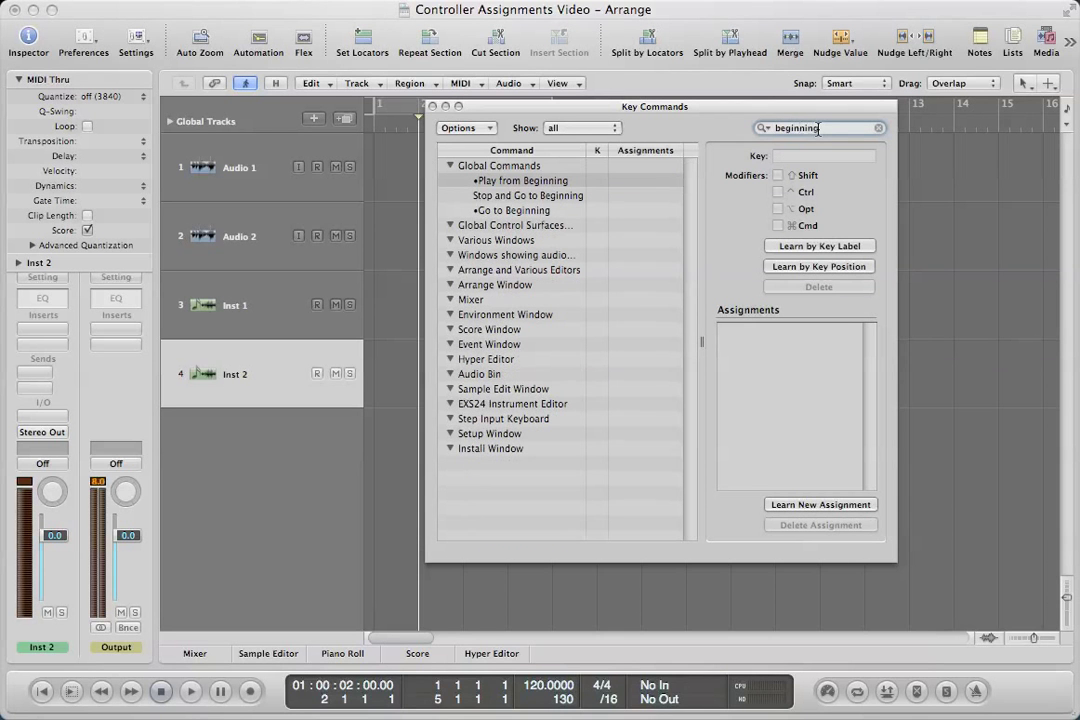
pyautogui.click(561, 199)
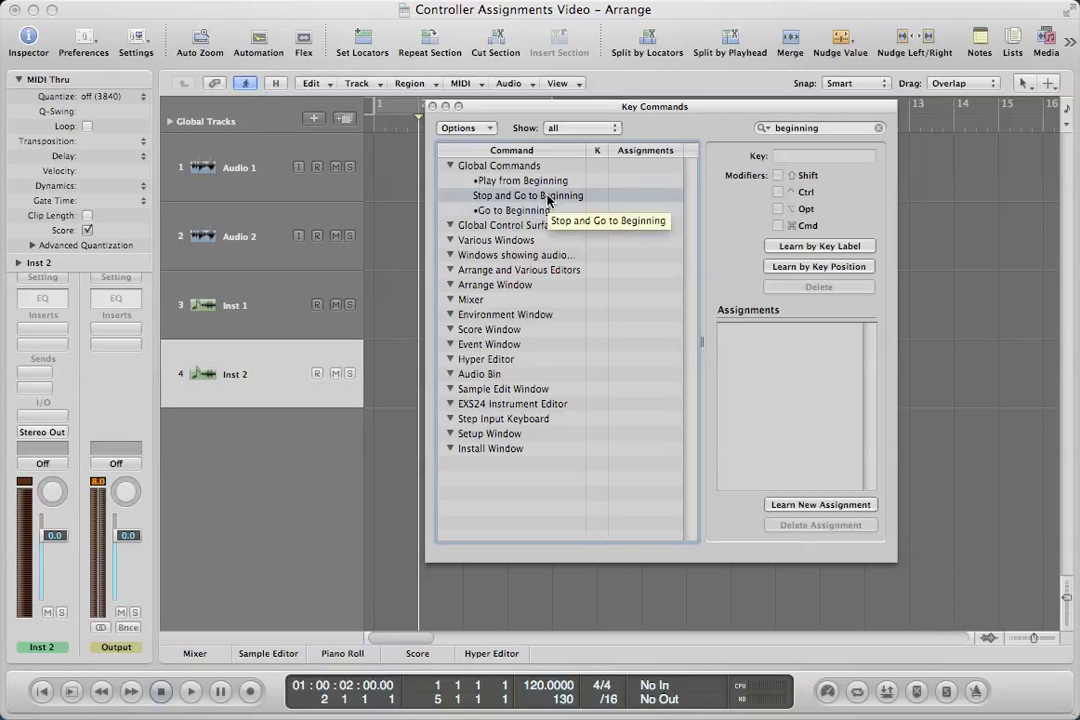
pyautogui.moveTo(566, 106); pyautogui.dragTo(707, 115)
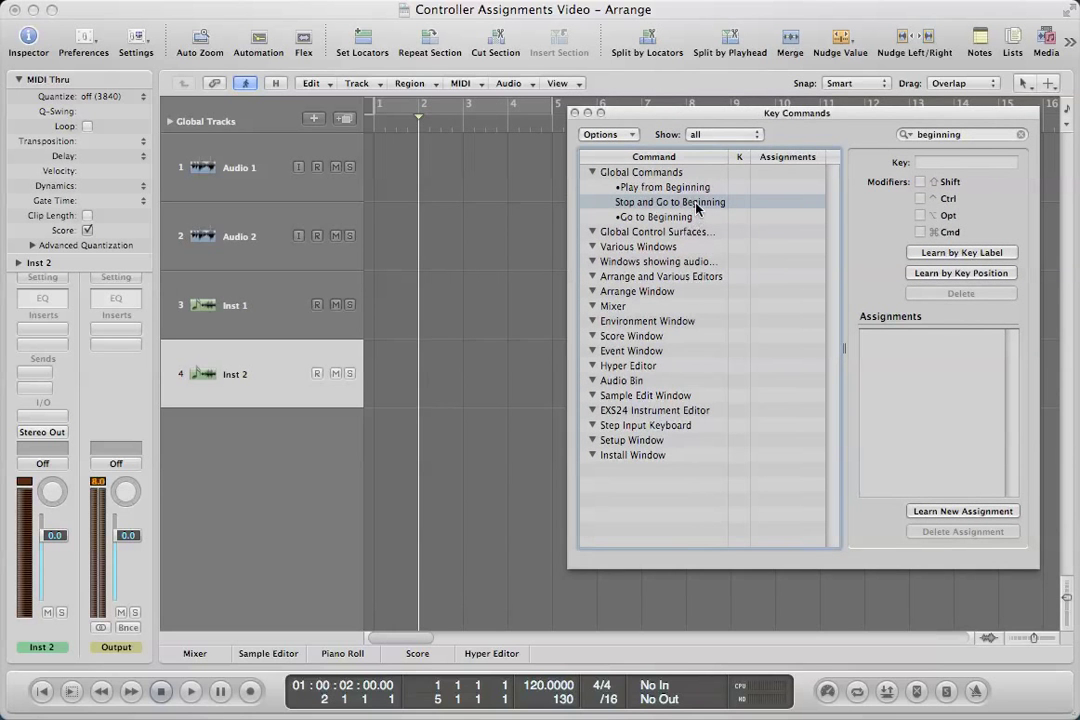
pyautogui.click(973, 512)
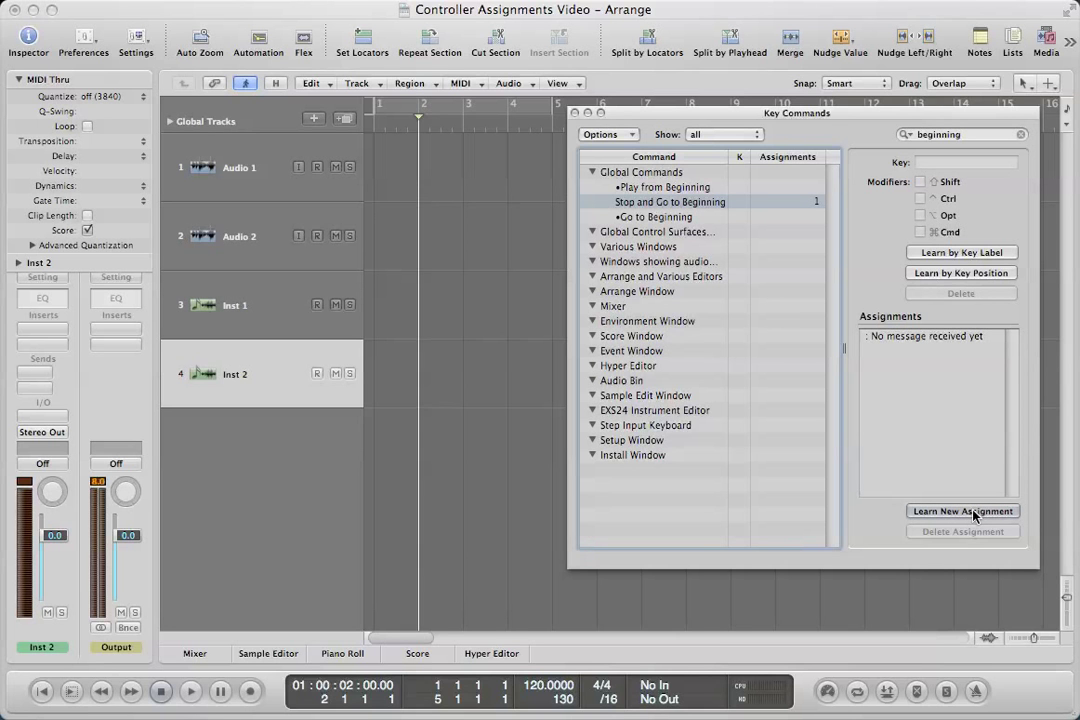
# - Learn a controller button for Go to Beginning, then close the Key Commands window
pyautogui.click(690, 217)
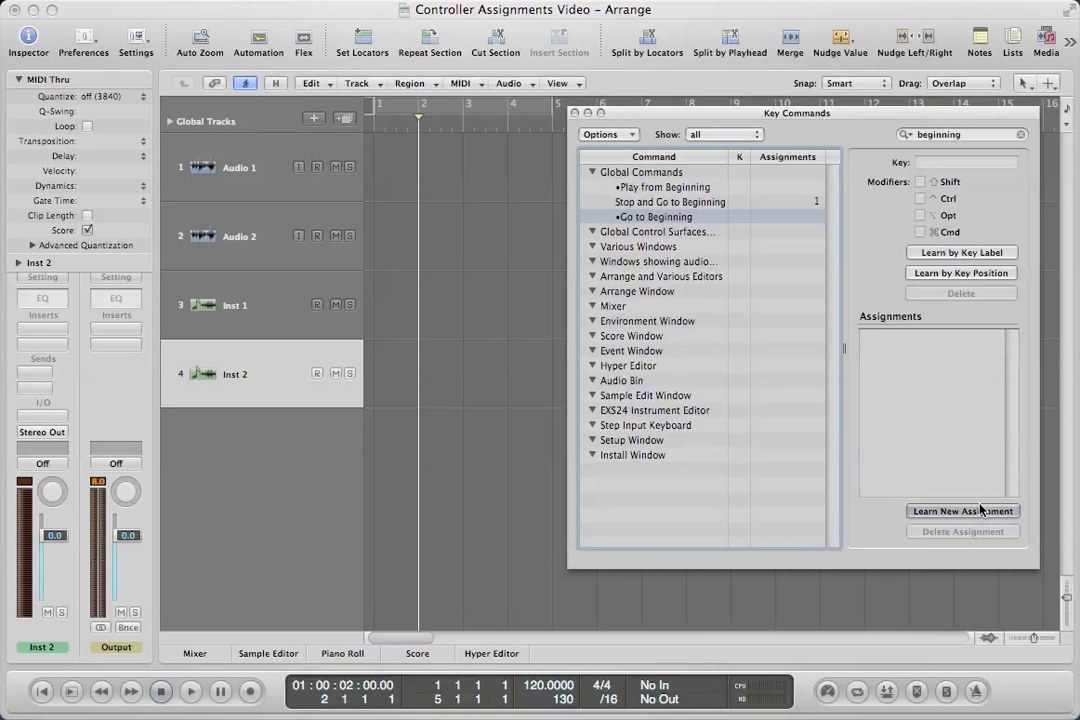
pyautogui.click(918, 511)
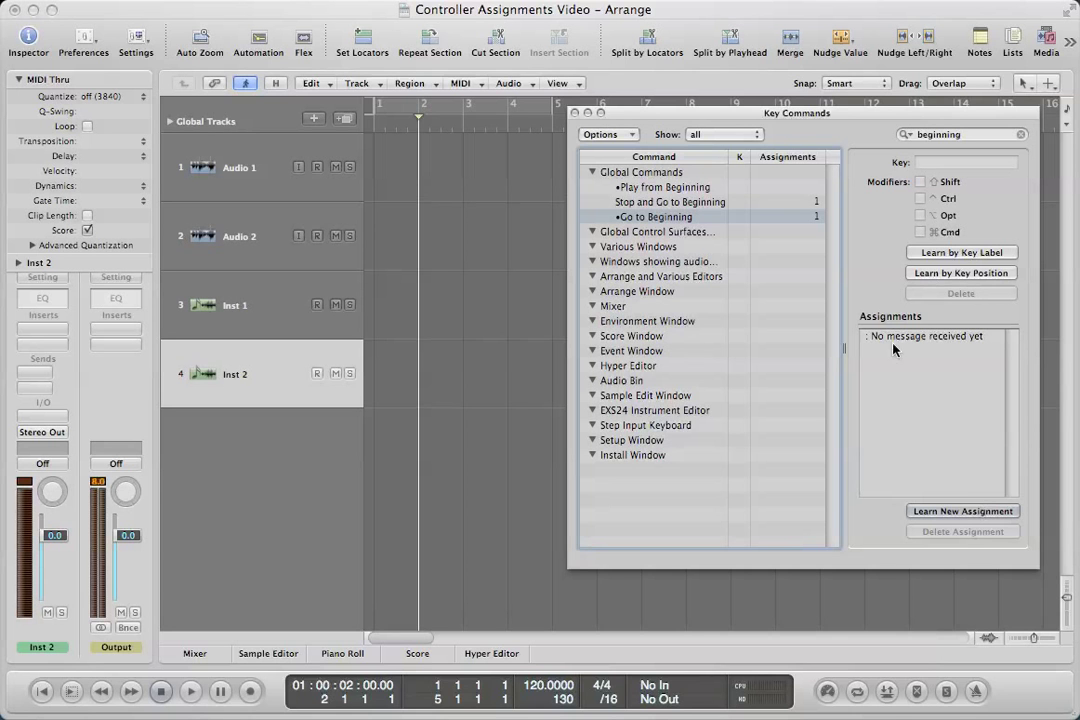
pyautogui.click(574, 112)
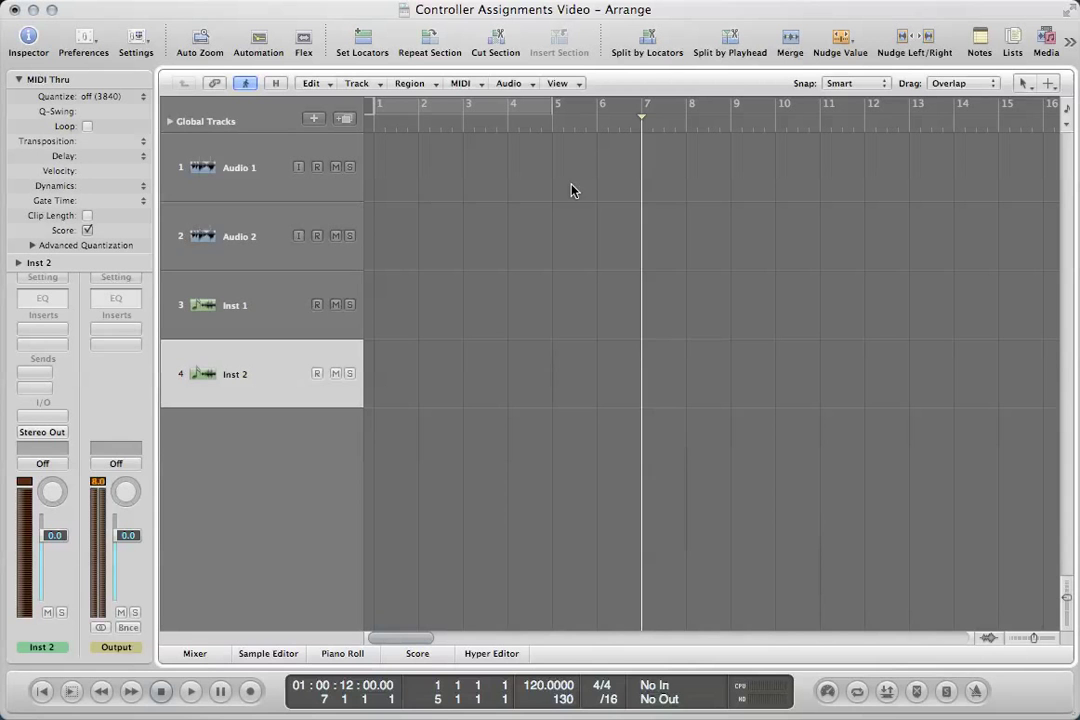
# - Test play, go-to-start, record and stop, then reopen Controller Assignments with Cmd-K
pyautogui.press('space')
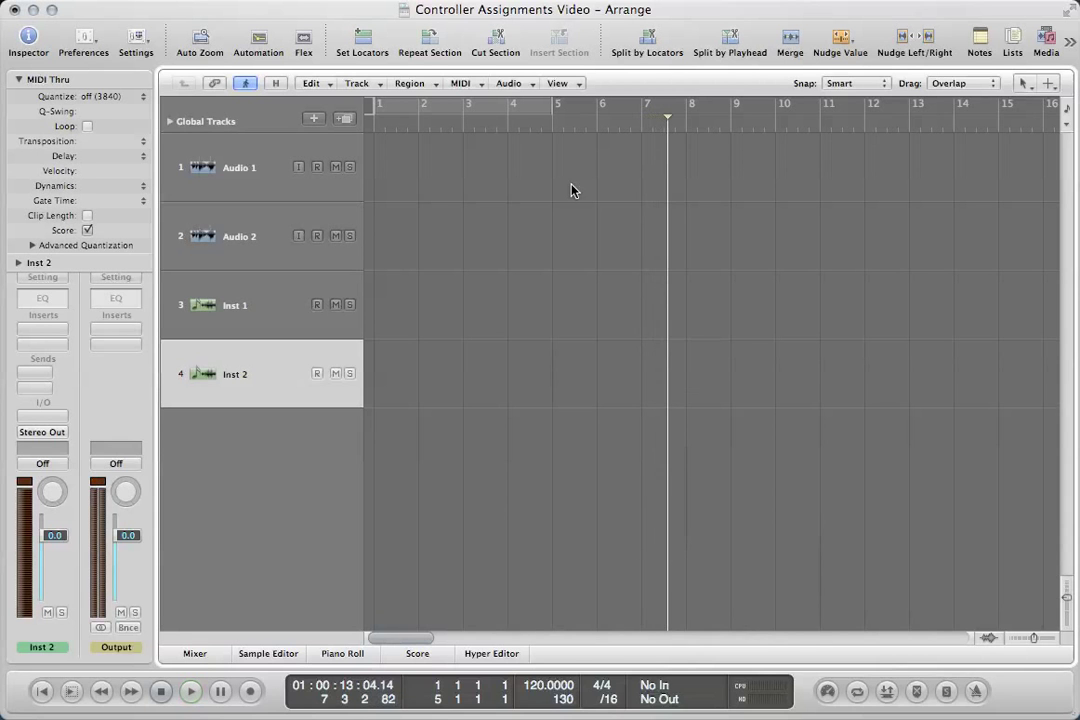
pyautogui.press('Return')
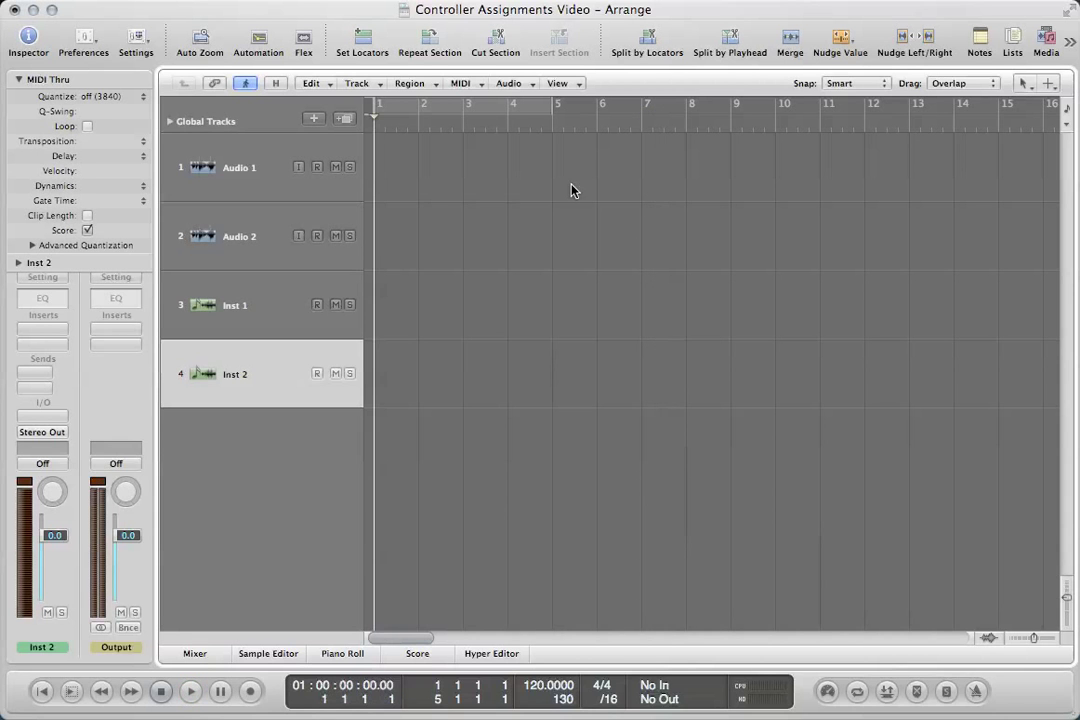
pyautogui.press('r')
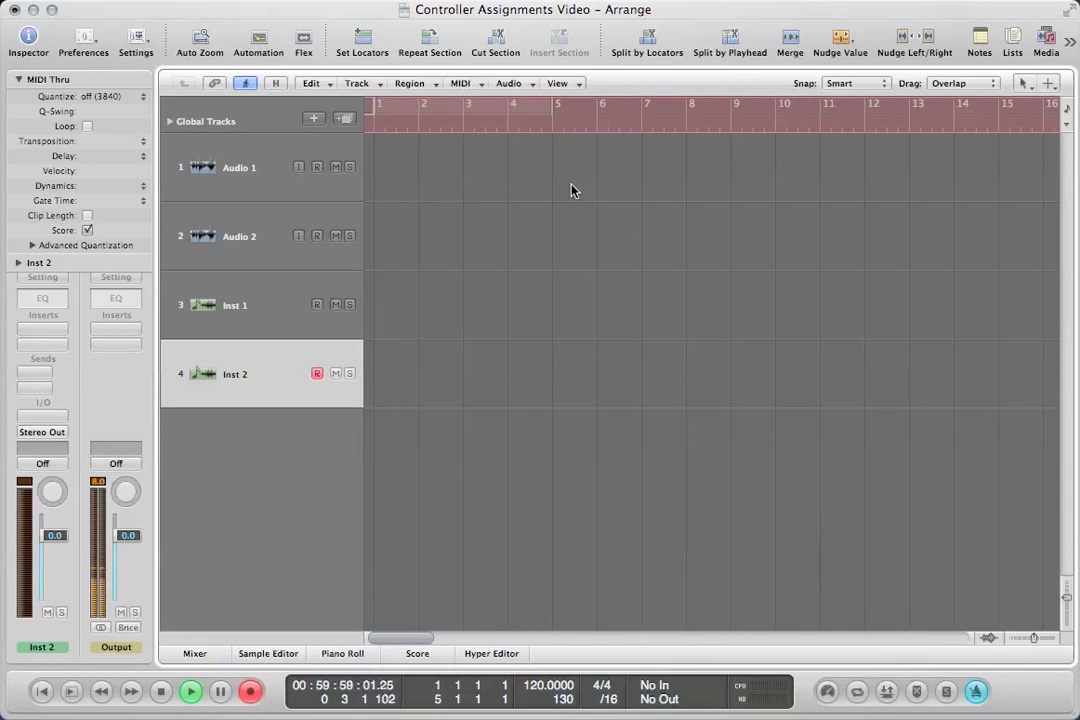
pyautogui.press('space')
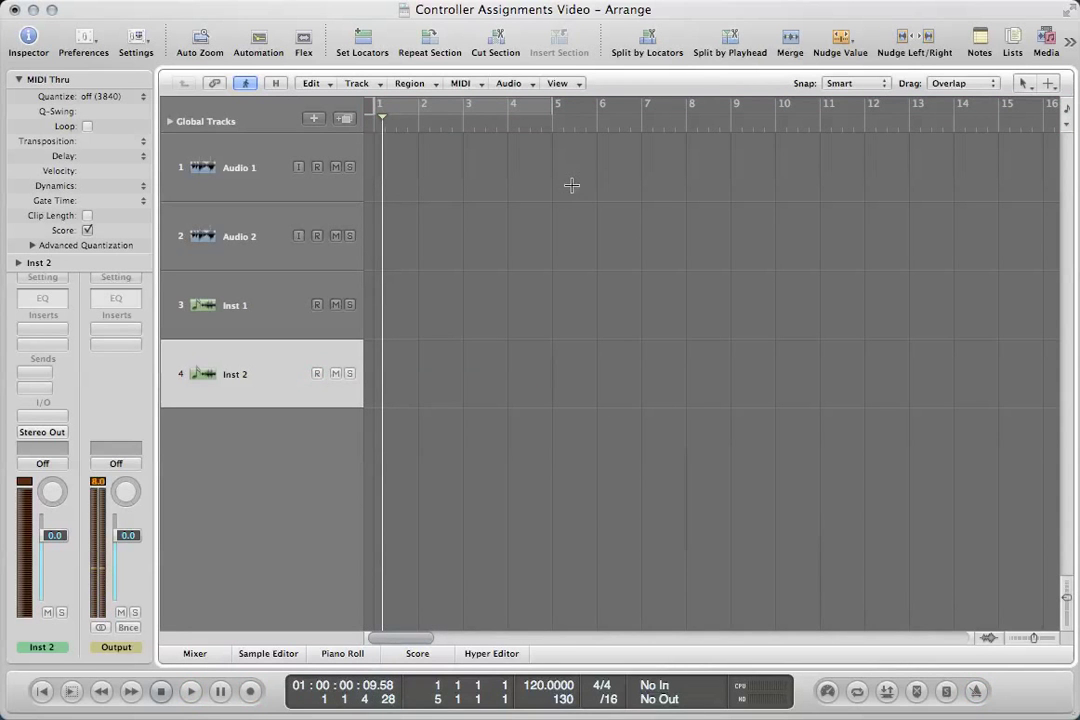
pyautogui.press('super+k')
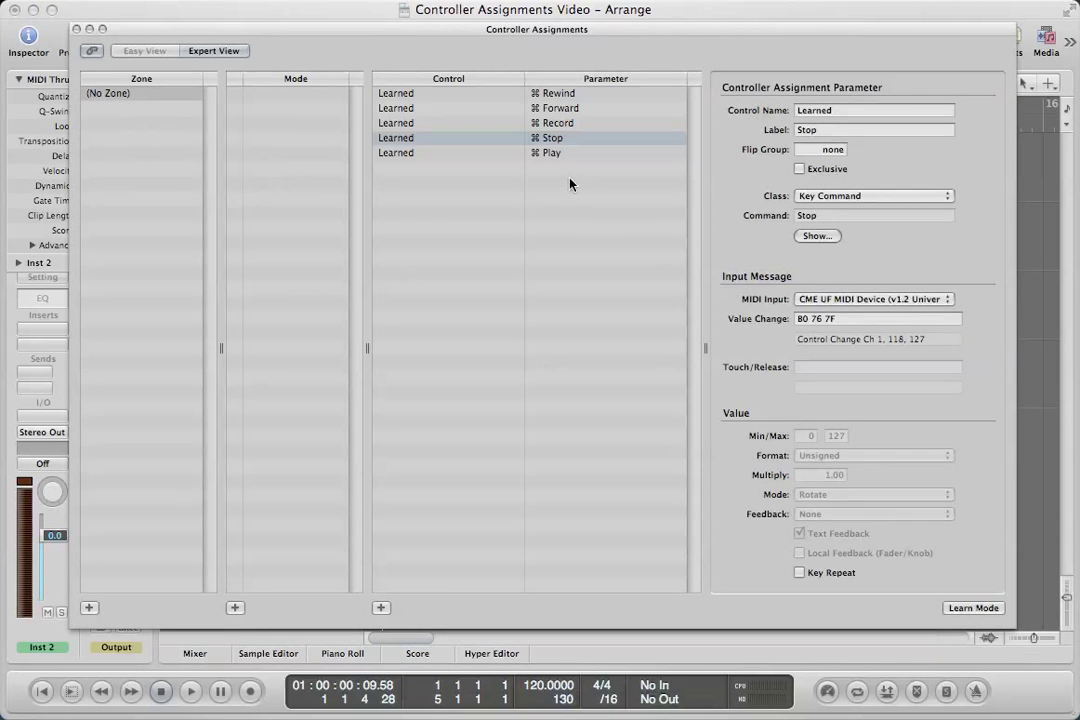